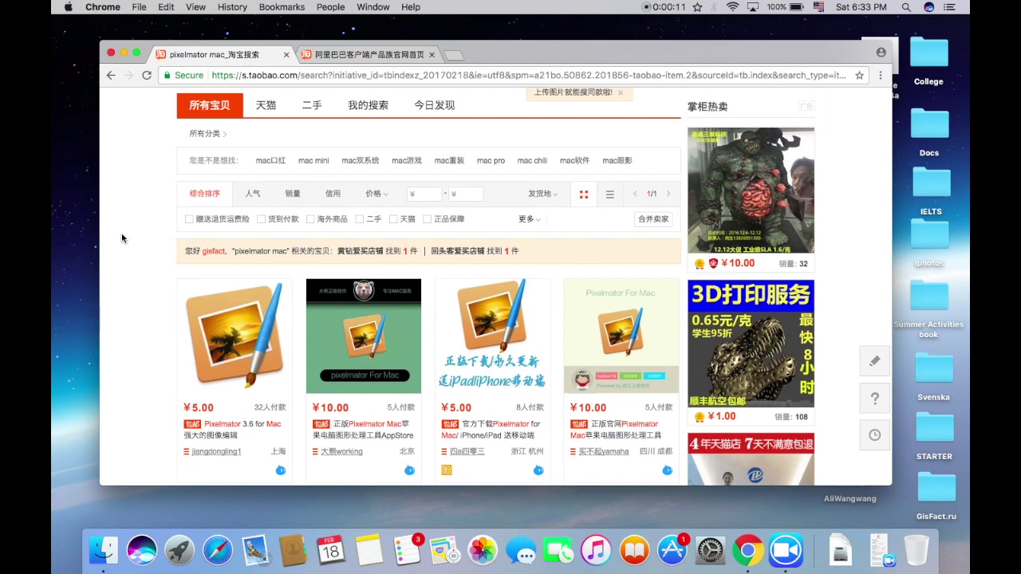
# - Open the buyer's 阿里旺旺 product page from the wangwang.taobao.com site, dismissing the page translation offer
pyautogui.scroll(-5, 287, 298)
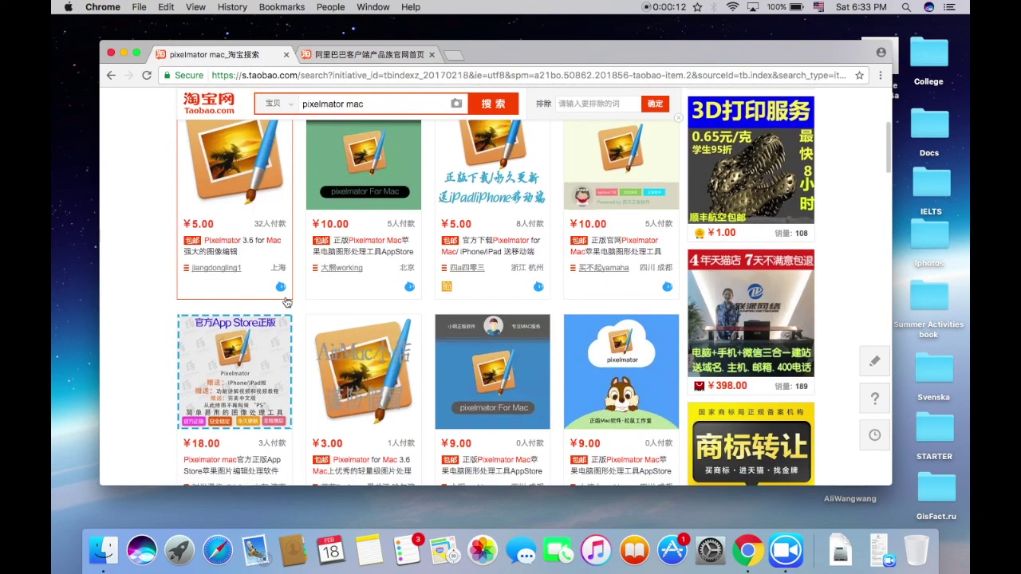
pyautogui.scroll(5, 287, 301)
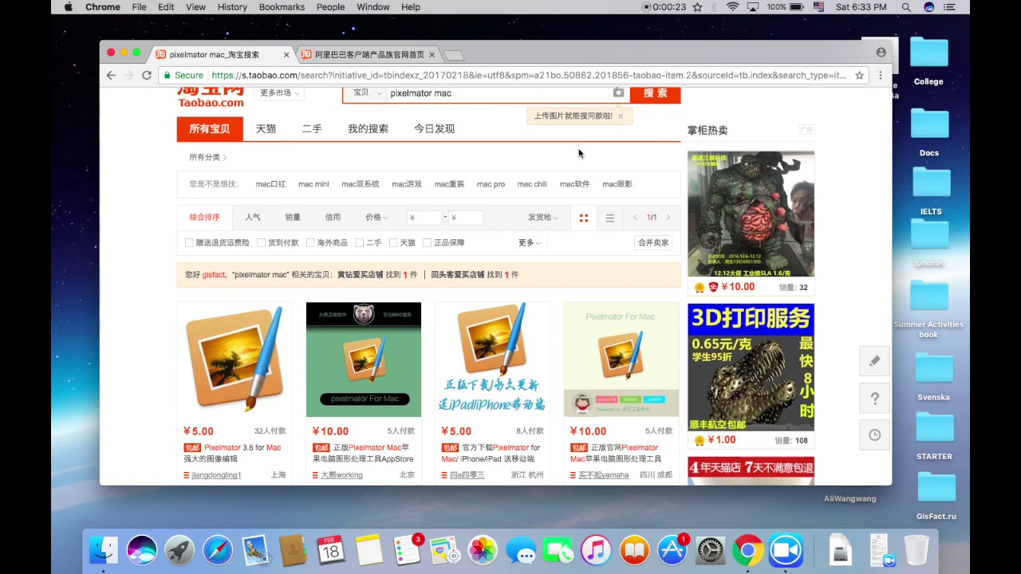
pyautogui.click(396, 53)
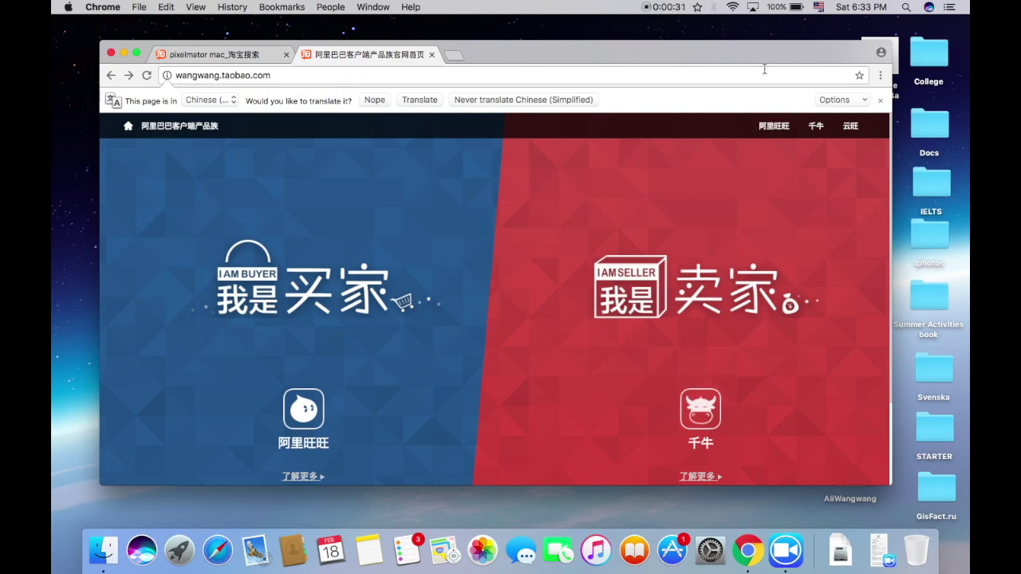
pyautogui.click(880, 100)
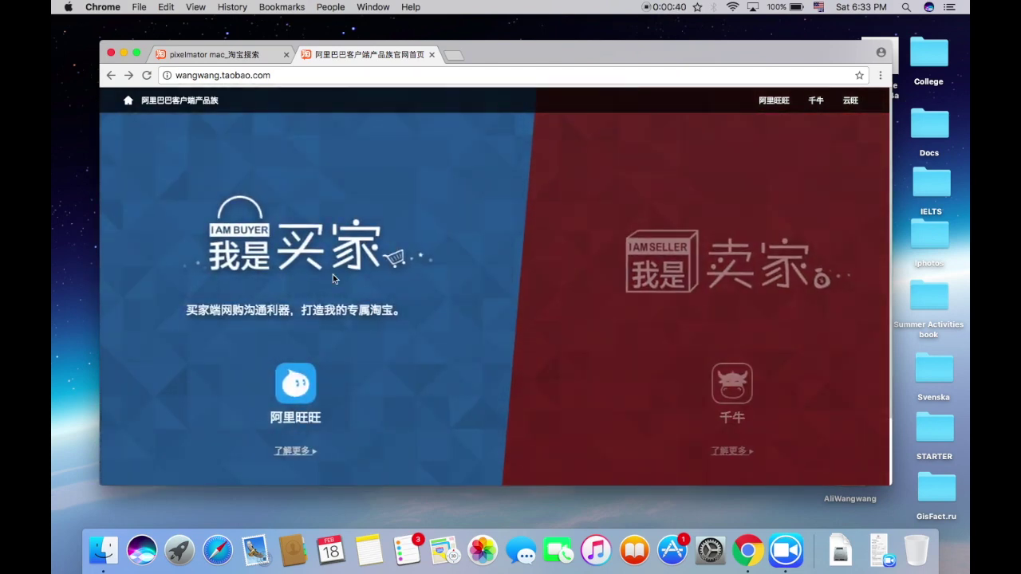
pyautogui.click(295, 391)
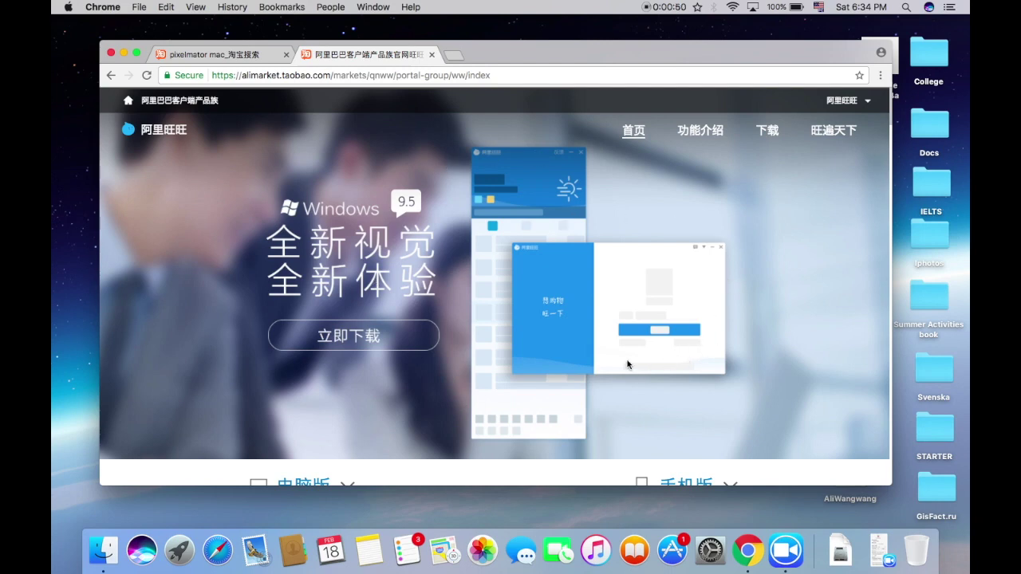
# - Download the Mac version (Mac 版) of 阿里旺旺 from the desktop edition's download options
pyautogui.scroll(-5, 542, 344)
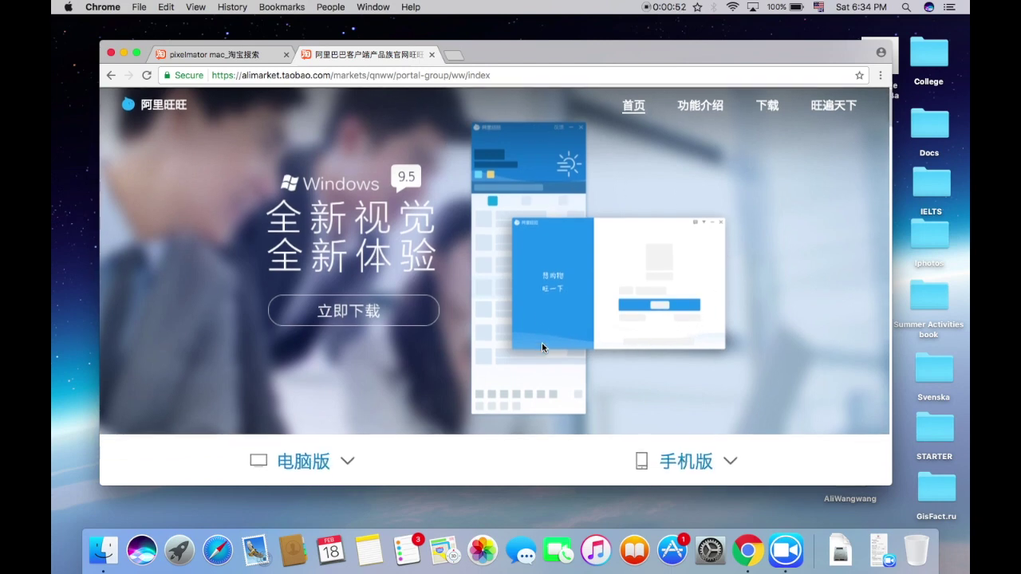
pyautogui.scroll(-1, 541, 348)
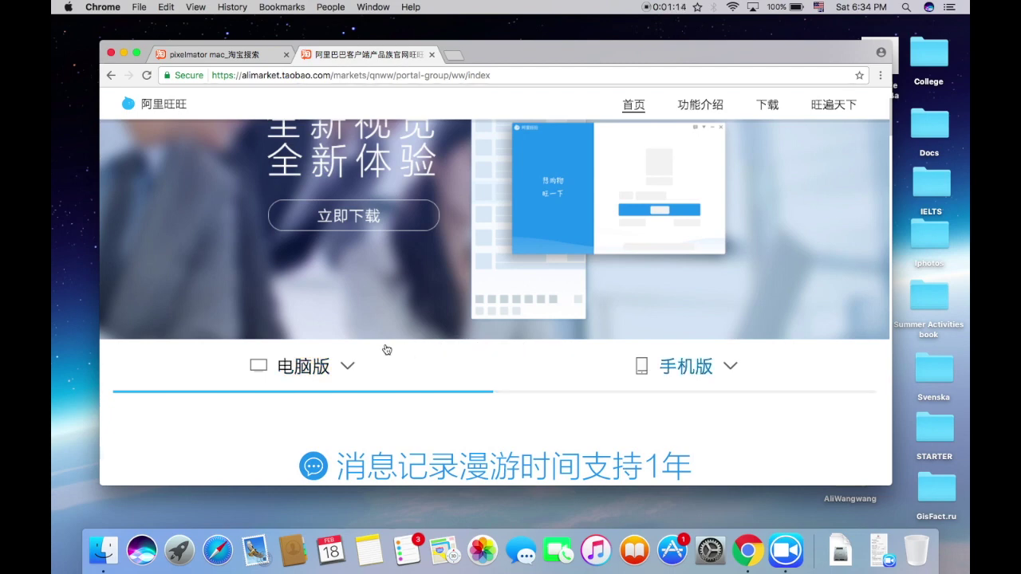
pyautogui.click(295, 383)
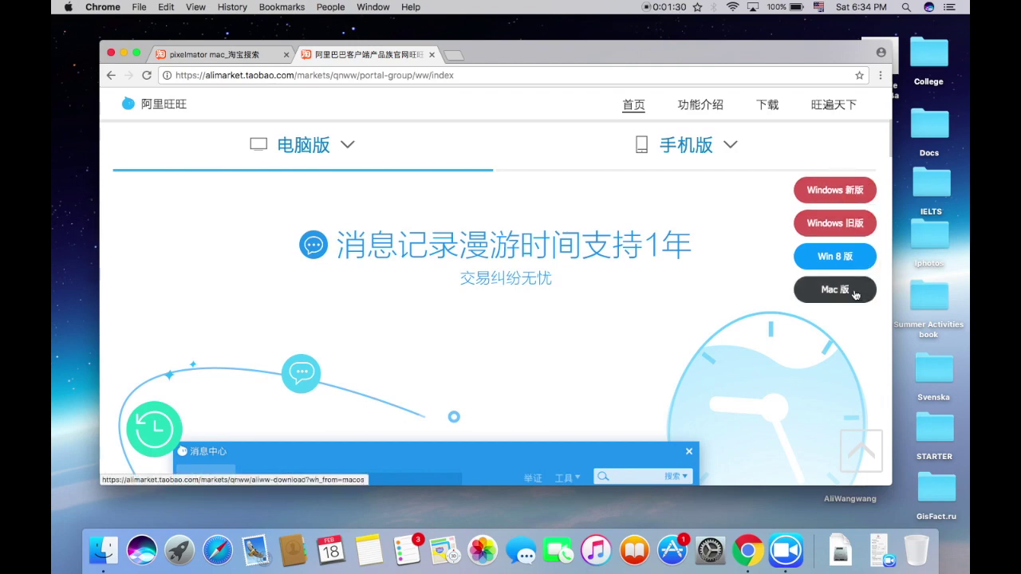
pyautogui.click(854, 294)
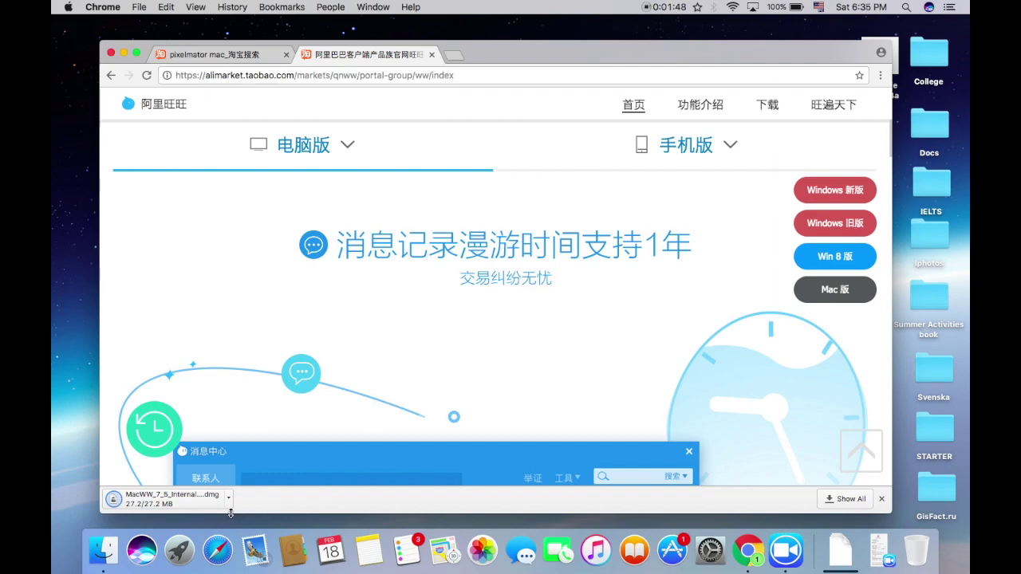
# - Open the downloaded MacWW_7_5 disk image and install AliWangwang into the Applications folder
pyautogui.click(324, 502)
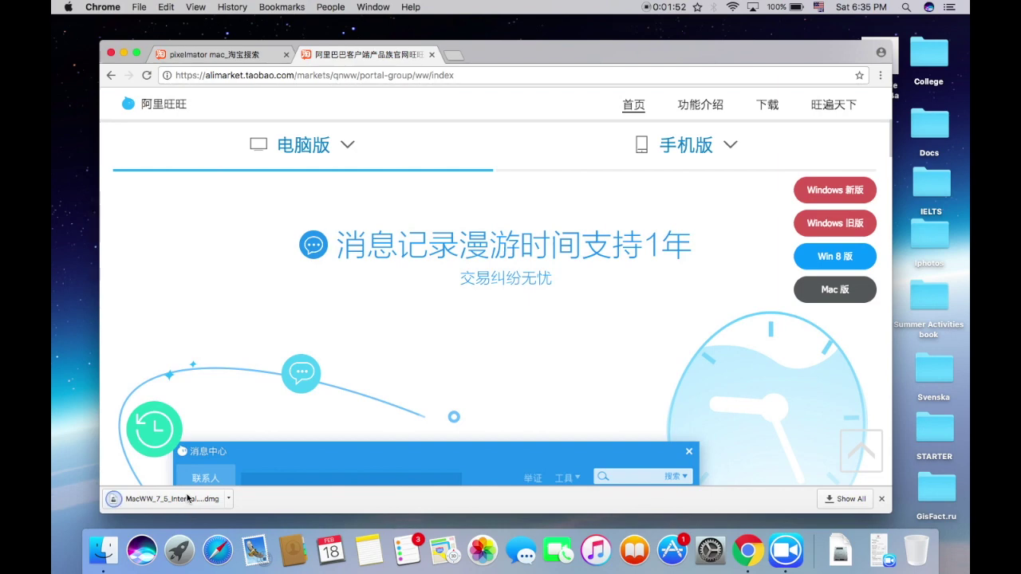
pyautogui.click(188, 499)
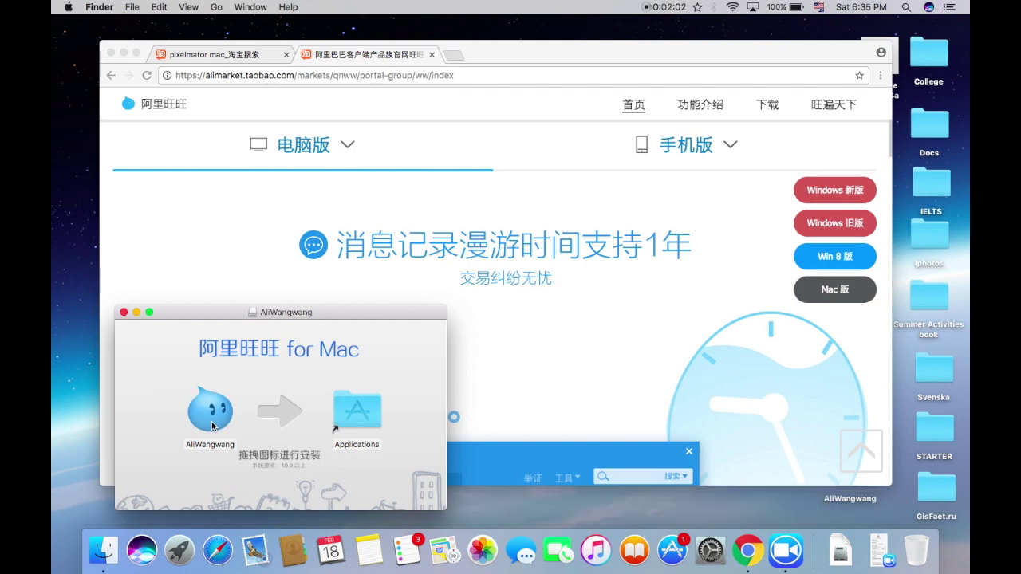
pyautogui.moveTo(212, 421); pyautogui.dragTo(364, 417)
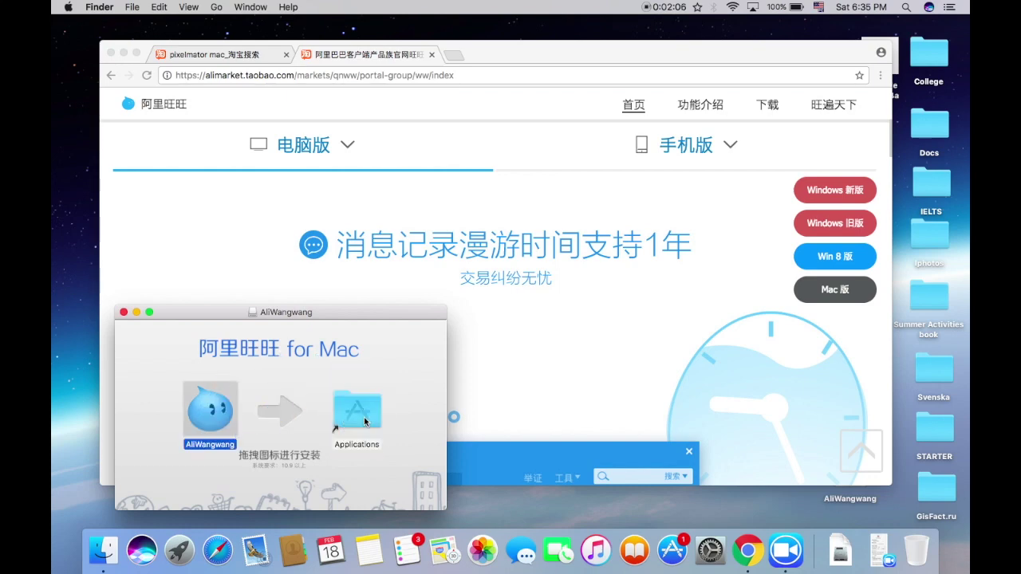
# - Find AliWangwang in Launchpad, launch it and allow the app downloaded from the Internet to open
pyautogui.click(179, 550)
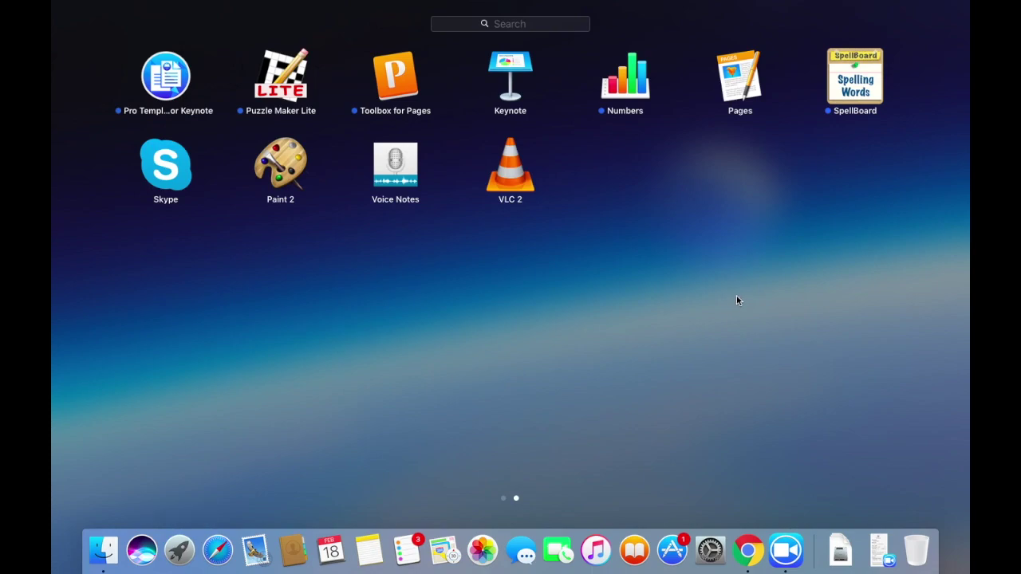
pyautogui.hscroll(-3, 636, 196)
pyautogui.hscroll(3, 636, 196)
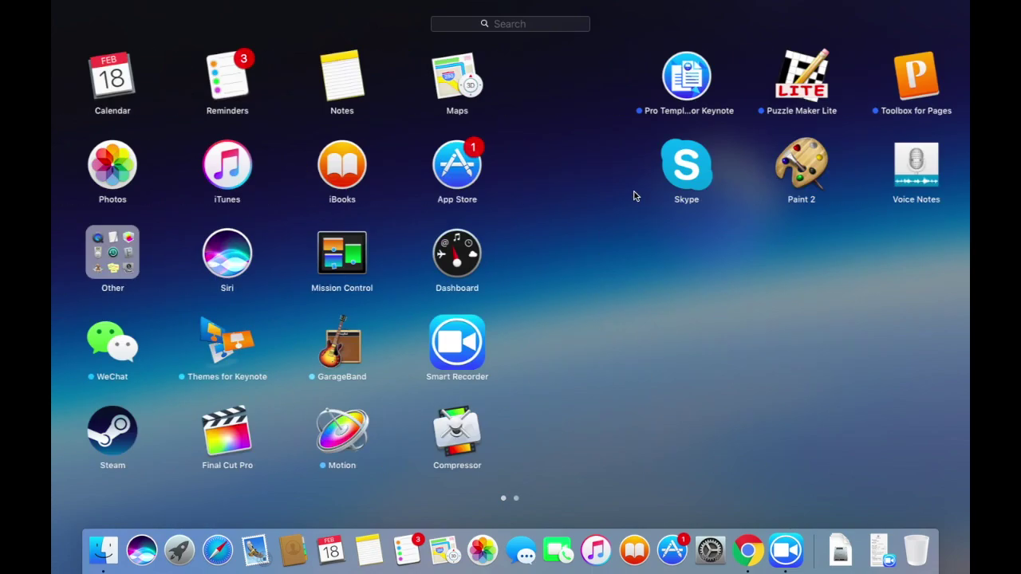
pyautogui.hscroll(-3, 635, 196)
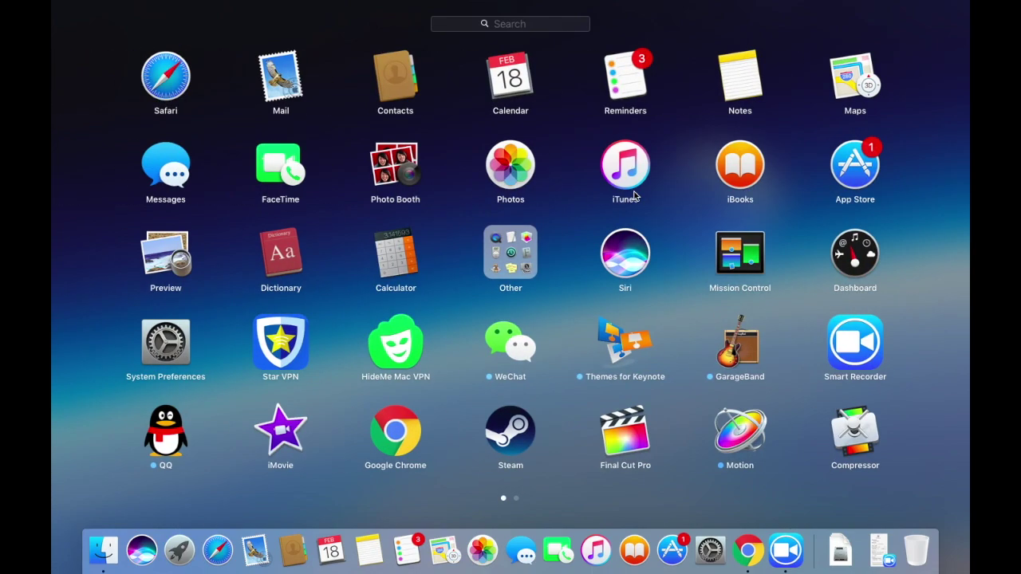
pyautogui.hscroll(3, 635, 196)
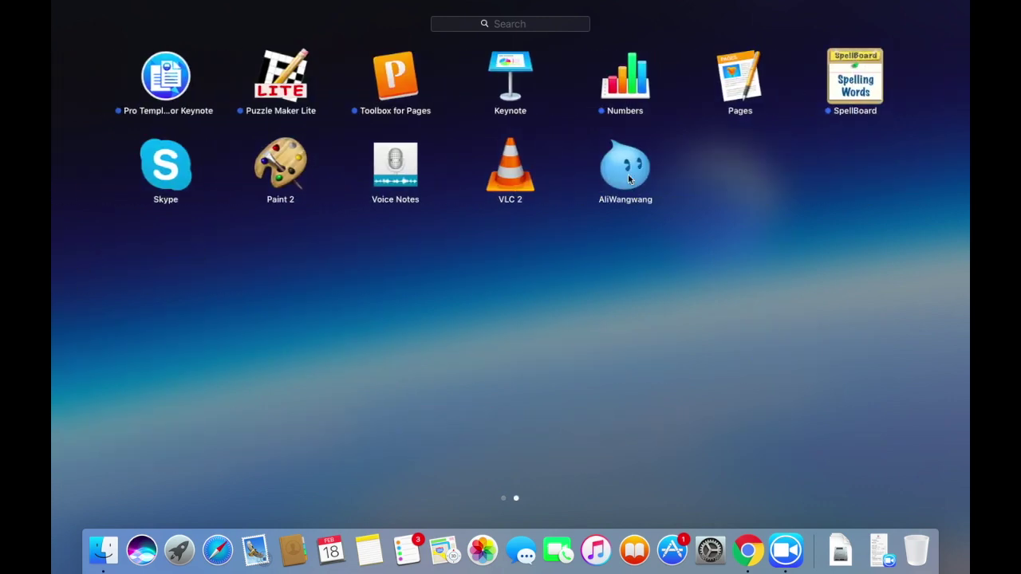
pyautogui.click(626, 169)
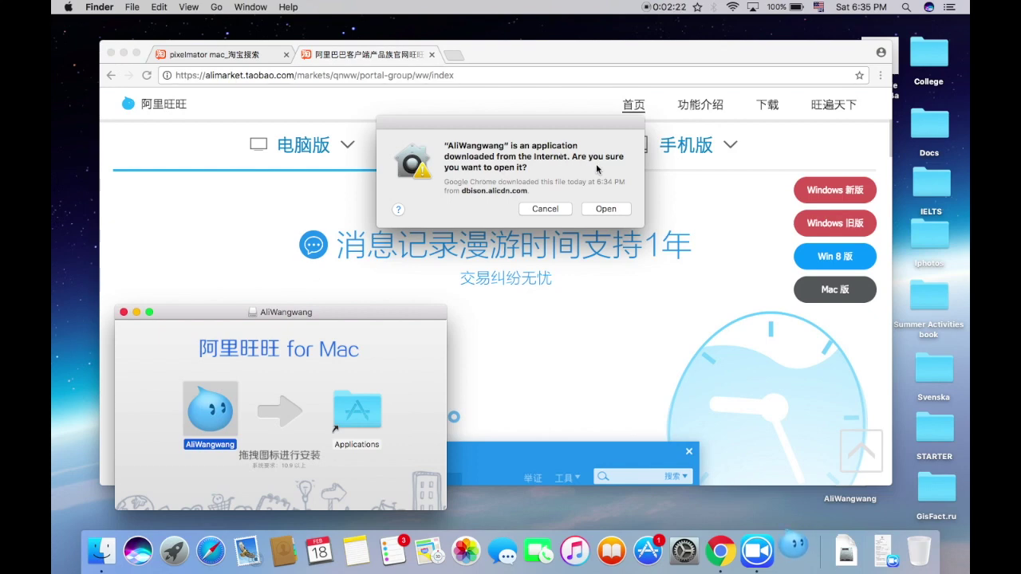
pyautogui.click(606, 208)
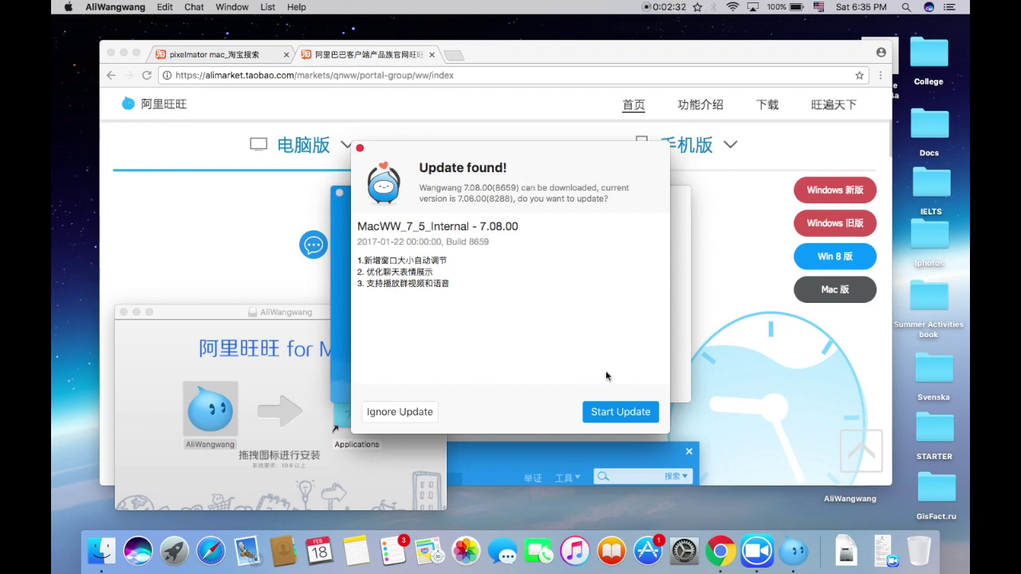
# - Download the offered Wangwang 7.08.00 update and install it
pyautogui.click(616, 412)
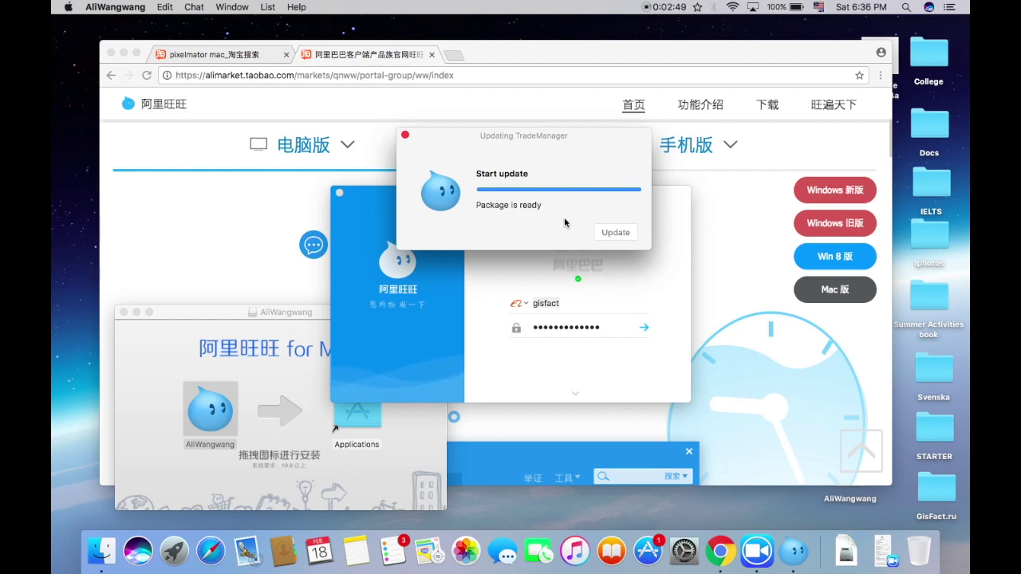
pyautogui.click(616, 233)
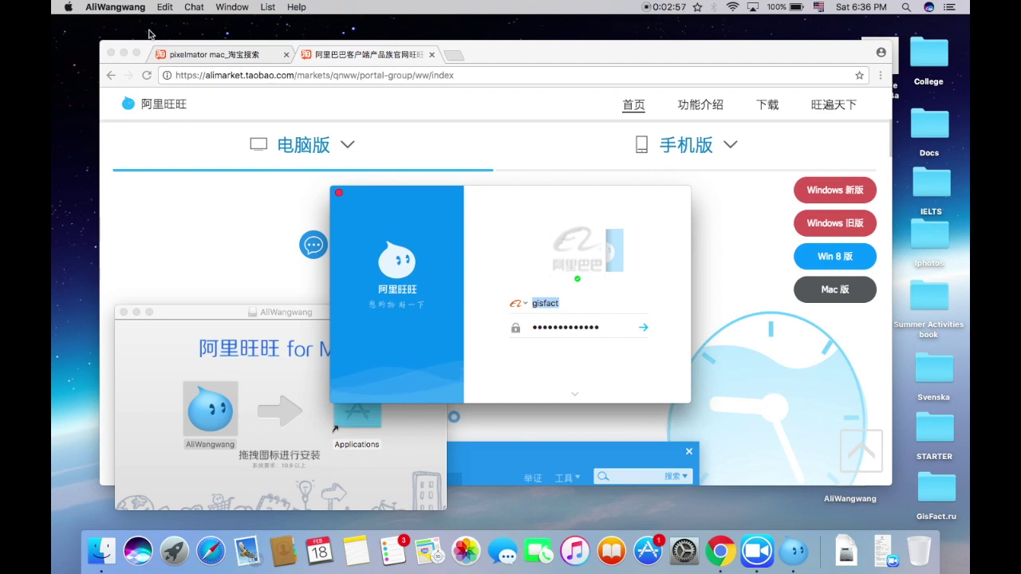
# - Minimize the browser and installer windows and move the AliWangwang login window higher on the desktop
pyautogui.click(123, 52)
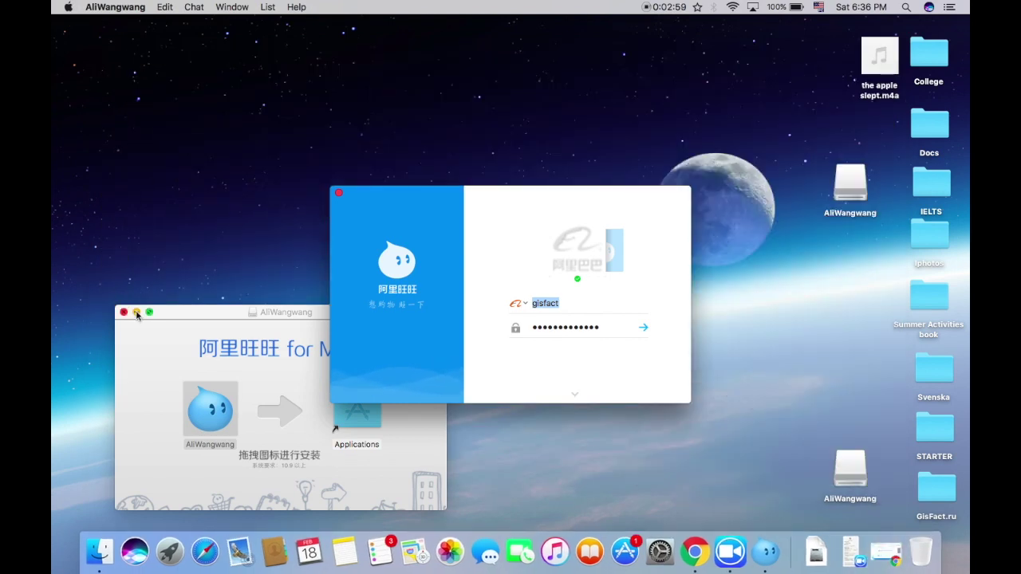
pyautogui.click(137, 313)
pyautogui.moveTo(430, 195); pyautogui.dragTo(378, 116)
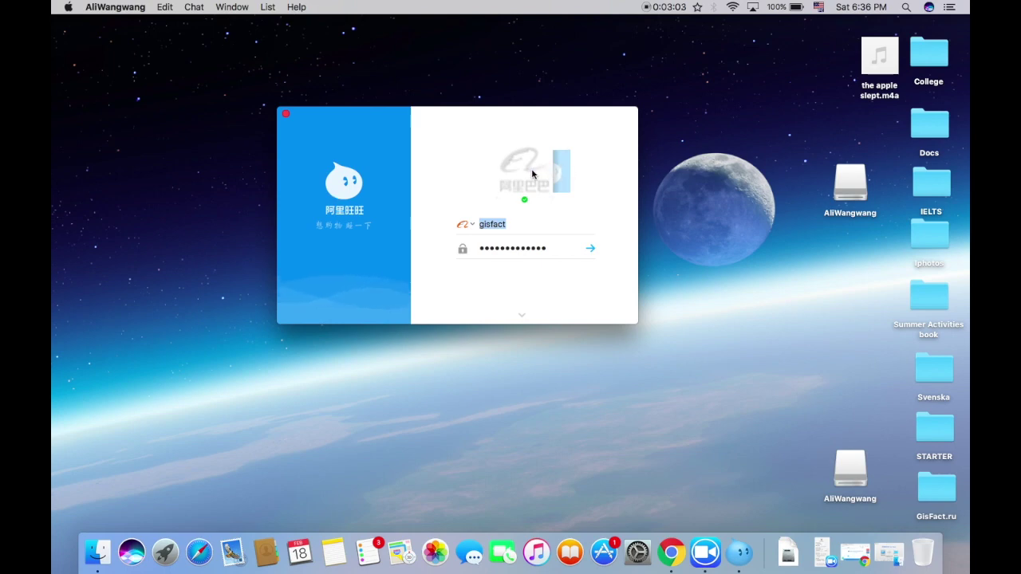
# - Set the login account type to TaoBao, enter the account password and sign in
pyautogui.click(471, 226)
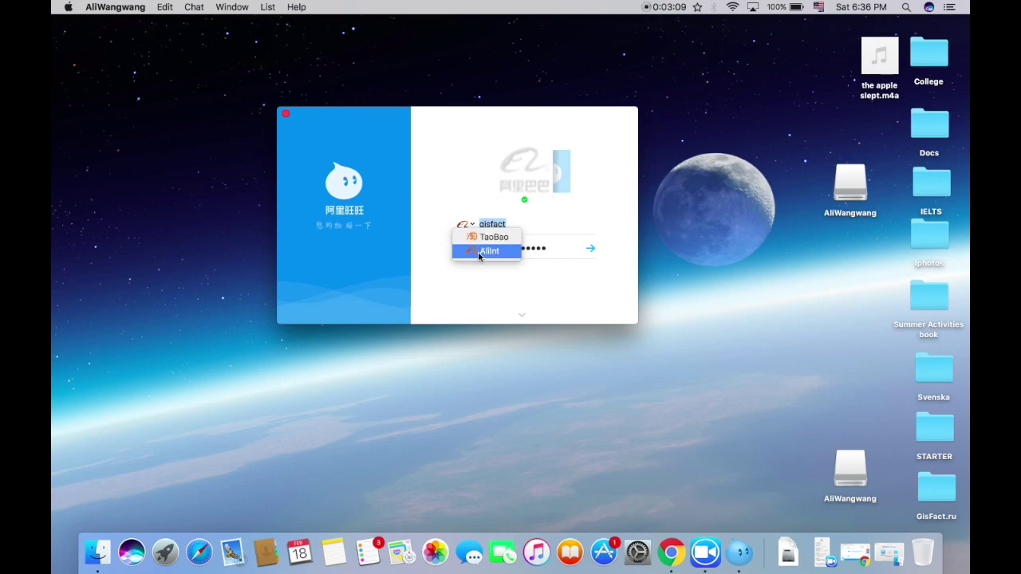
pyautogui.click(481, 247)
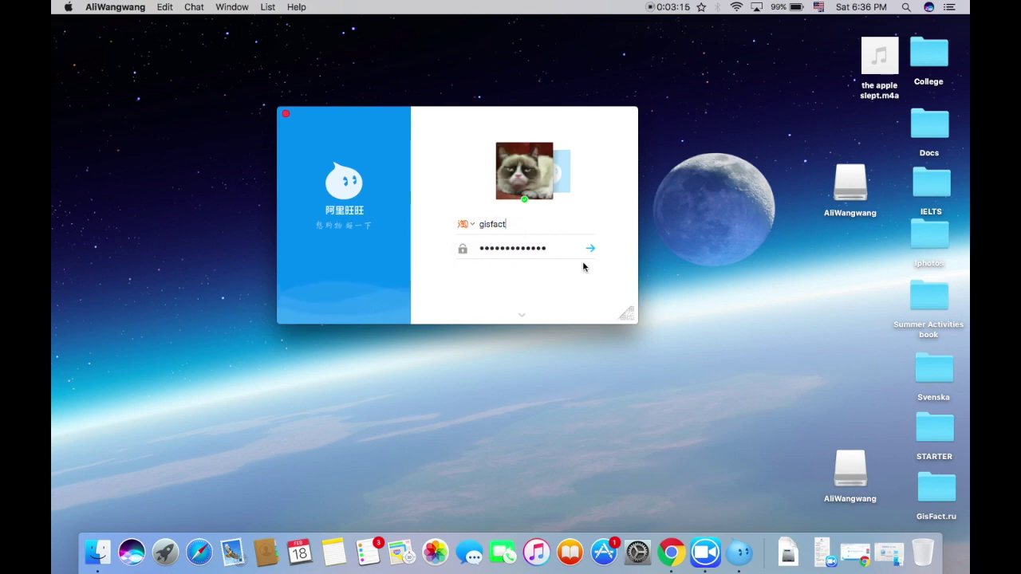
pyautogui.moveTo(559, 250); pyautogui.dragTo(371, 219)
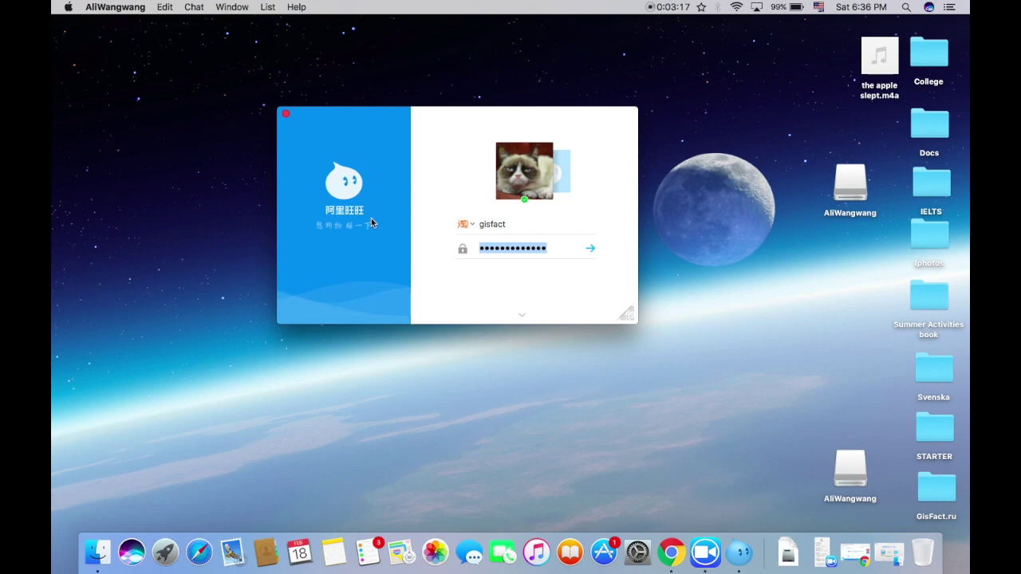
pyautogui.write('•••••••••••')
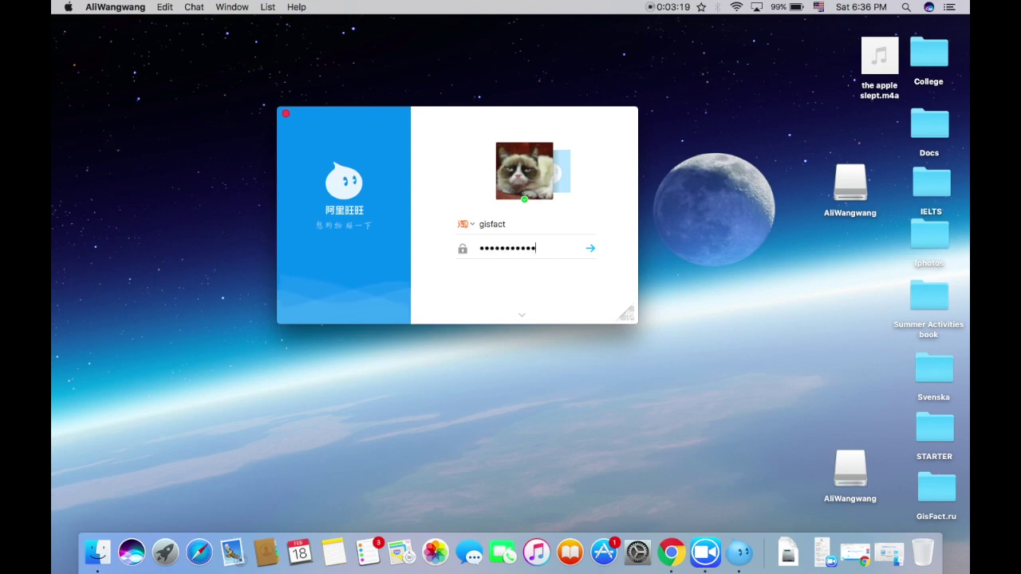
pyautogui.press('Return')
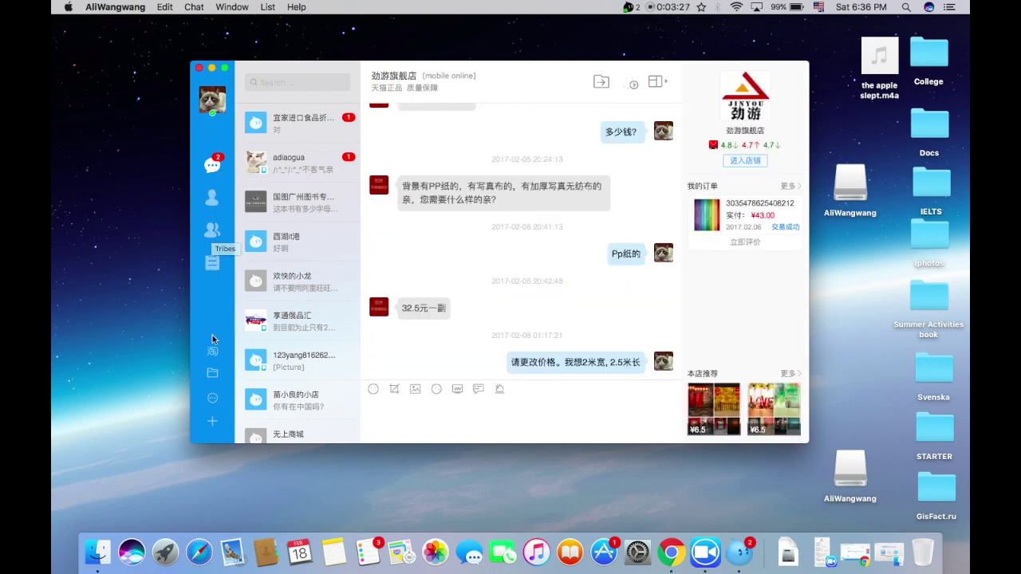
# - Look through the contacts, Tribes and My Taobao order sections, then return to the recent contacts
pyautogui.click(214, 157)
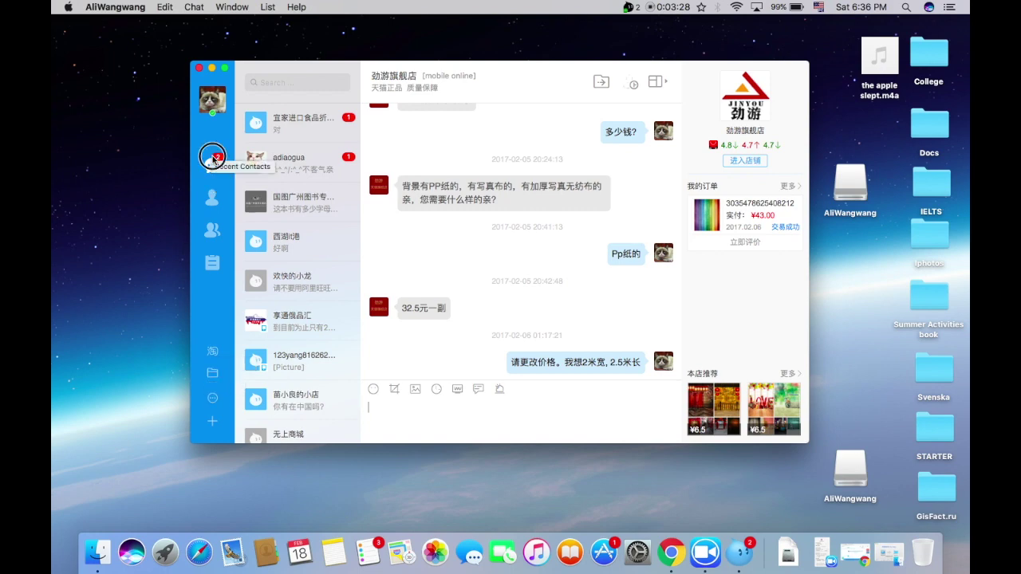
pyautogui.click(212, 198)
pyautogui.click(214, 231)
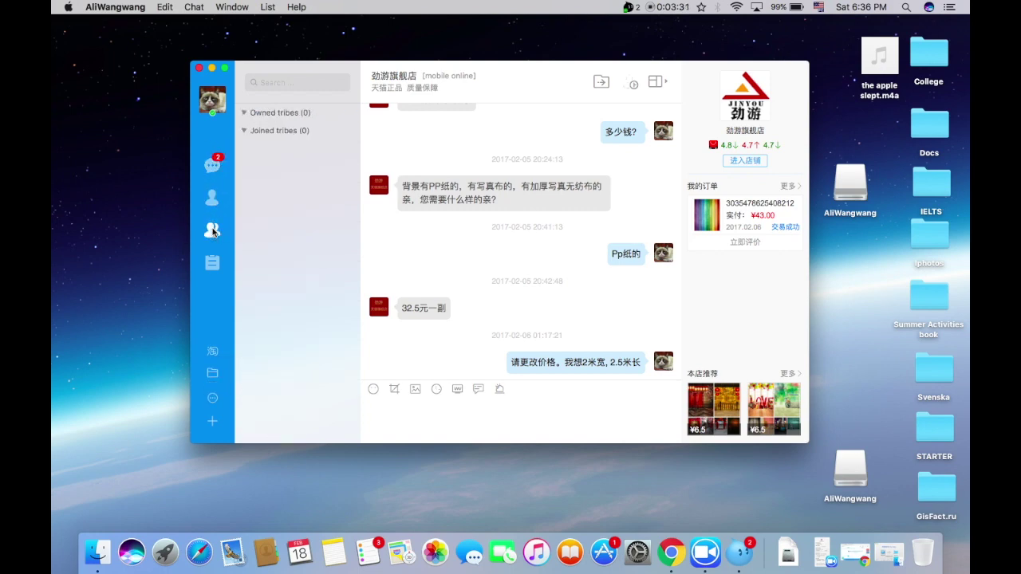
pyautogui.click(212, 261)
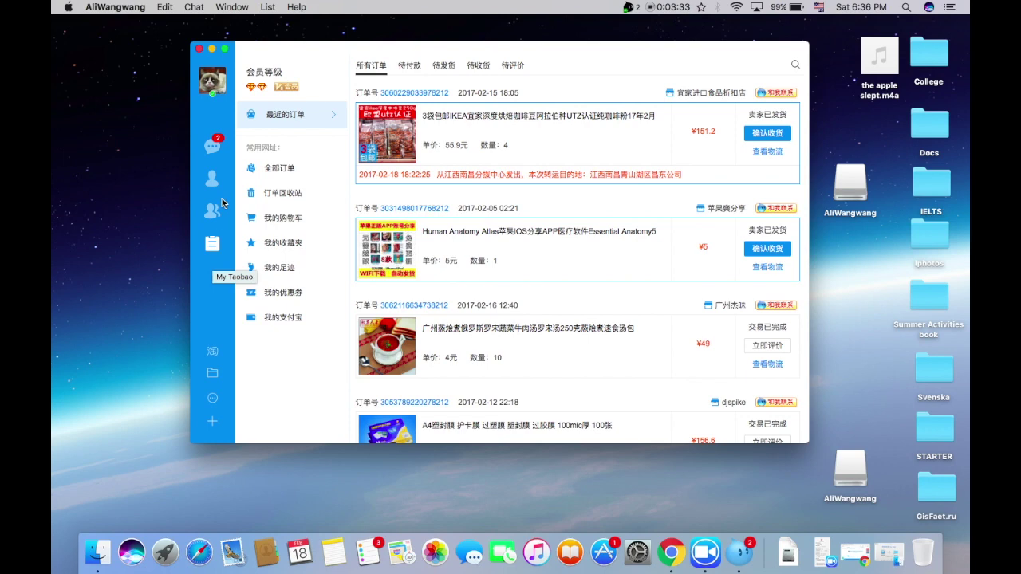
pyautogui.click(220, 149)
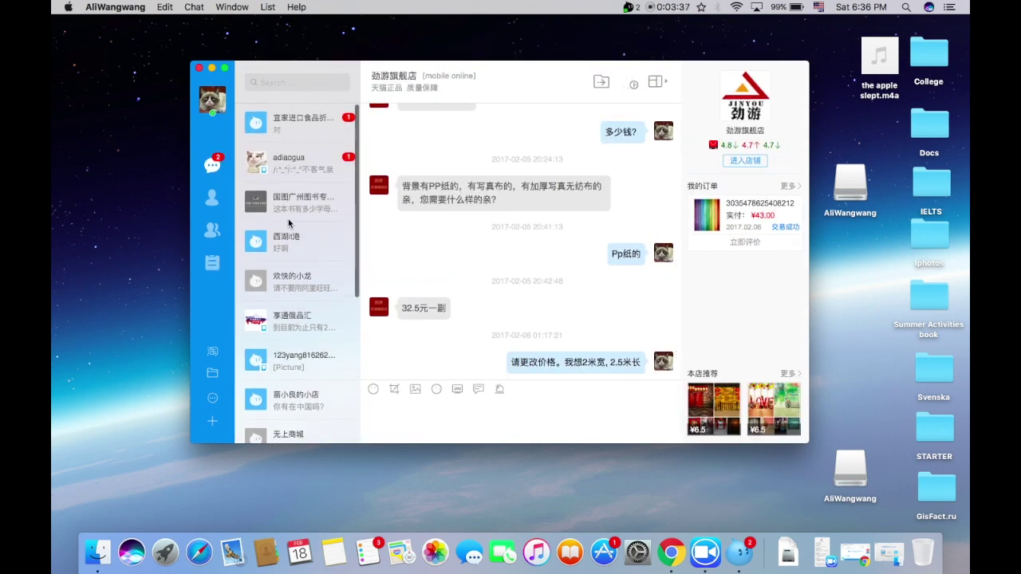
# - View the unread chats with the pet-supplies seller and the 宜家进口食品折扣店 shop, and read the pet seller's earlier messages
pyautogui.click(291, 169)
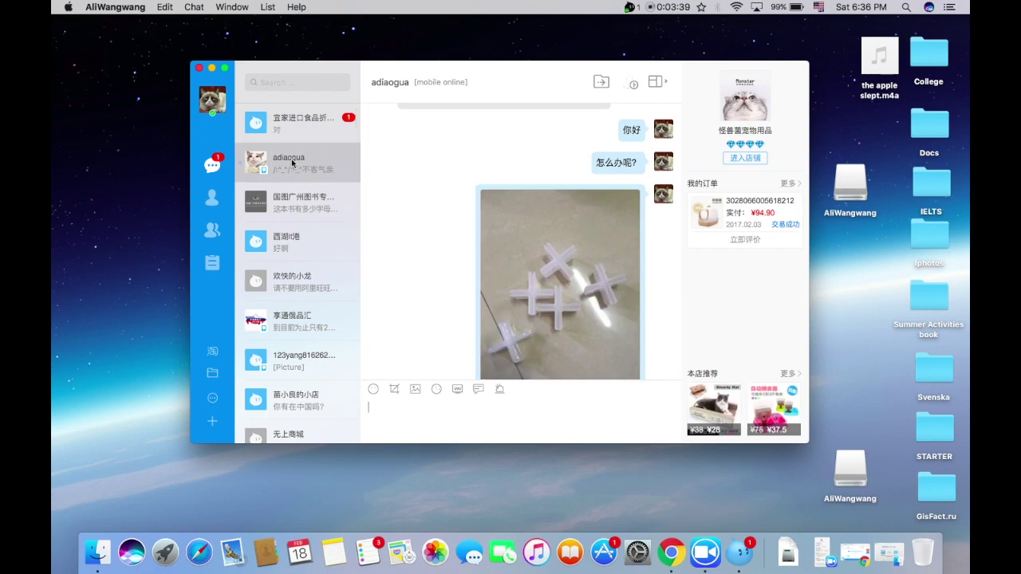
pyautogui.click(293, 123)
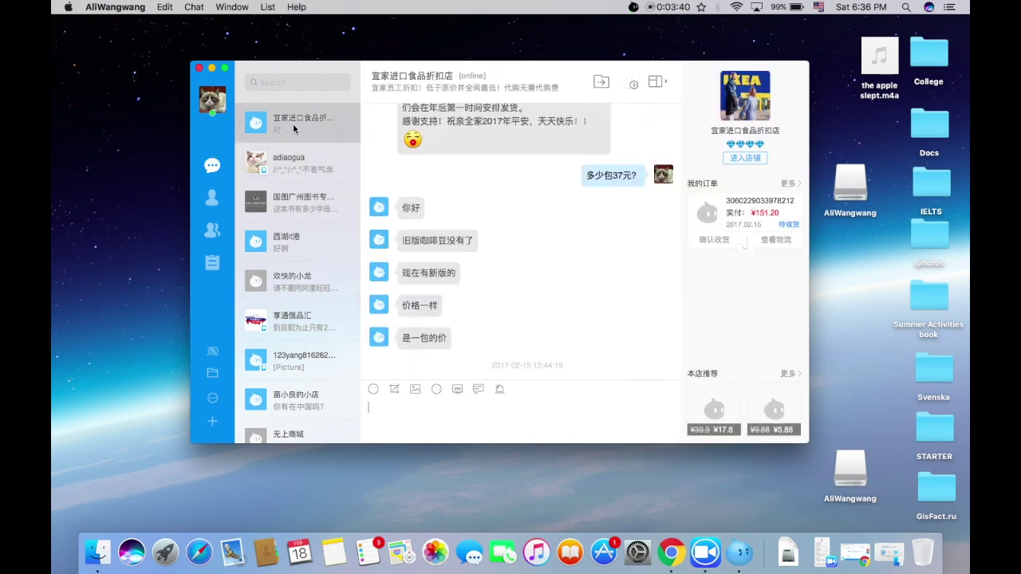
pyautogui.click(293, 181)
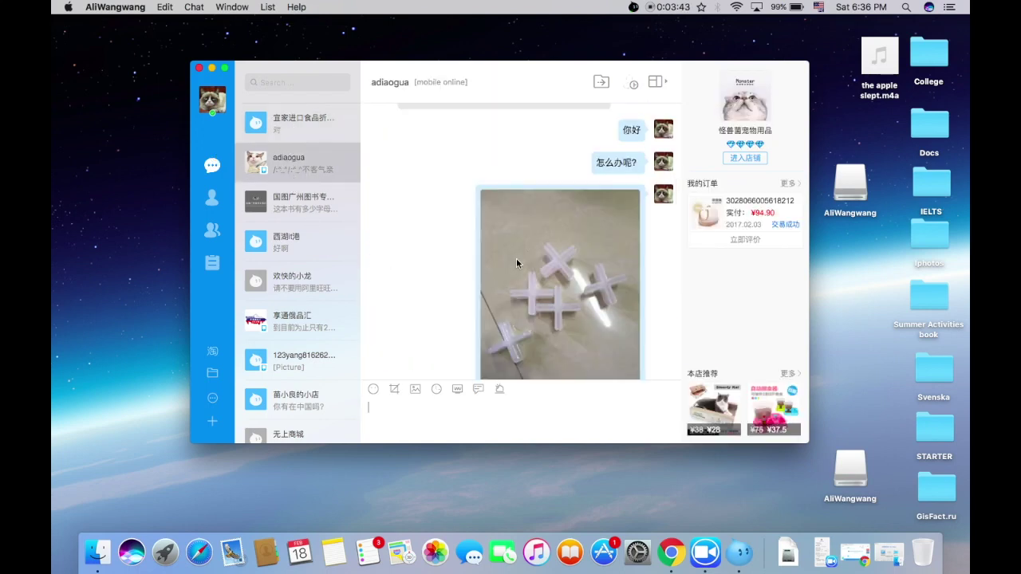
pyautogui.scroll(5, 531, 256)
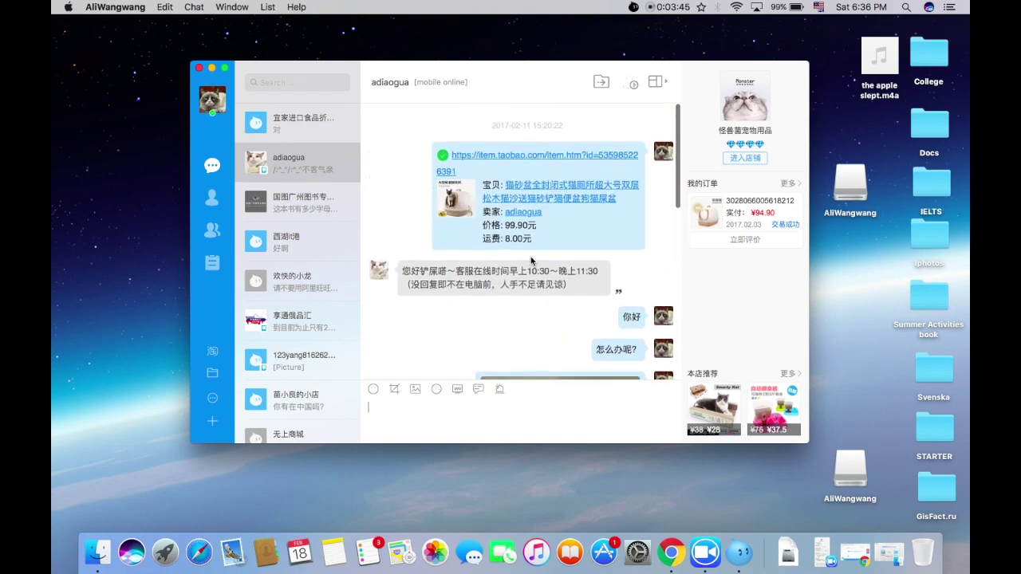
# - Read the pet-supplies seller's chat down to the latest message and look through the recent contacts list
pyautogui.scroll(-6, 530, 256)
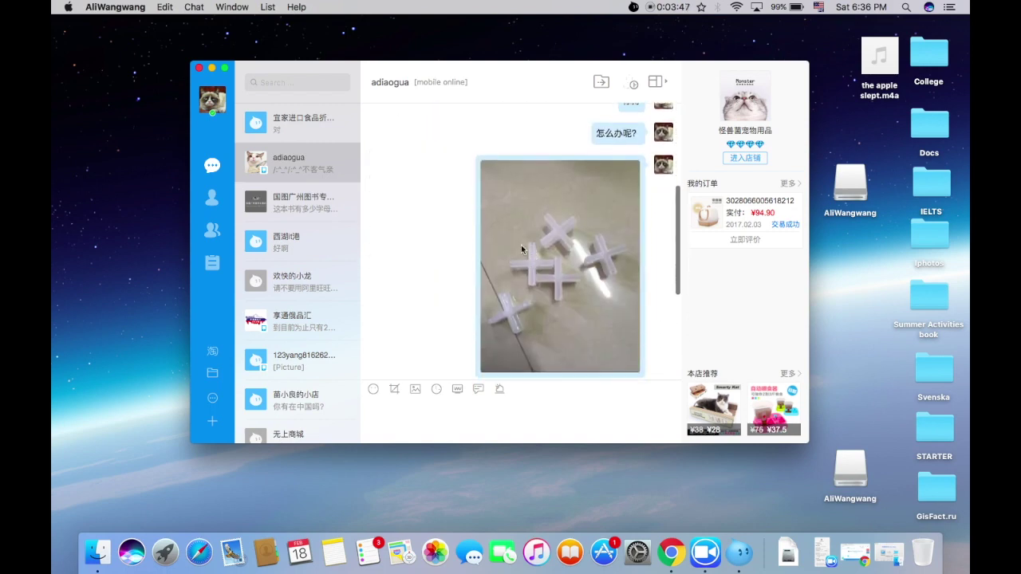
pyautogui.scroll(-5, 583, 249)
pyautogui.scroll(2, 583, 249)
pyautogui.scroll(-3, 583, 248)
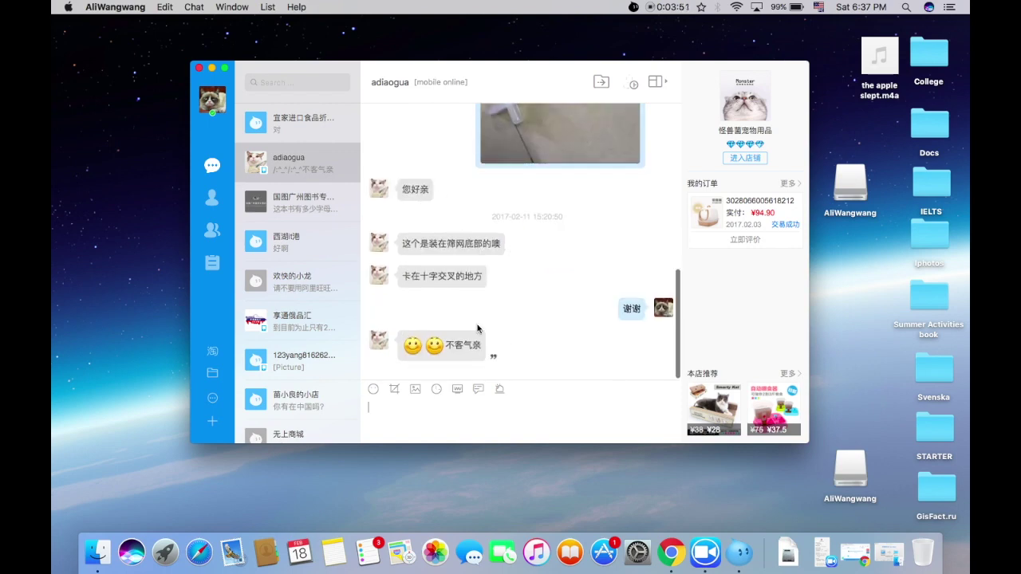
pyautogui.scroll(-5, 333, 333)
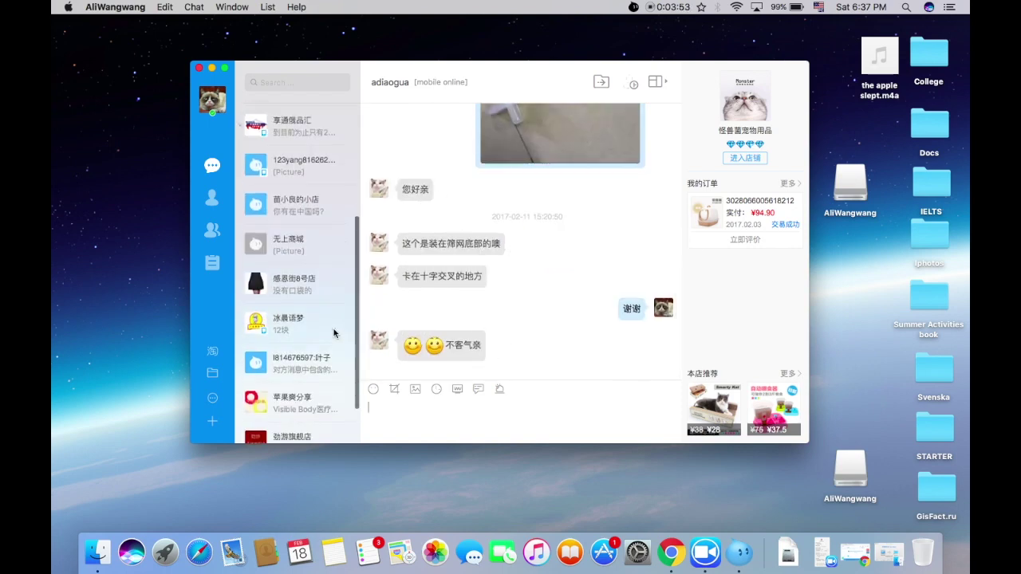
pyautogui.scroll(6, 334, 334)
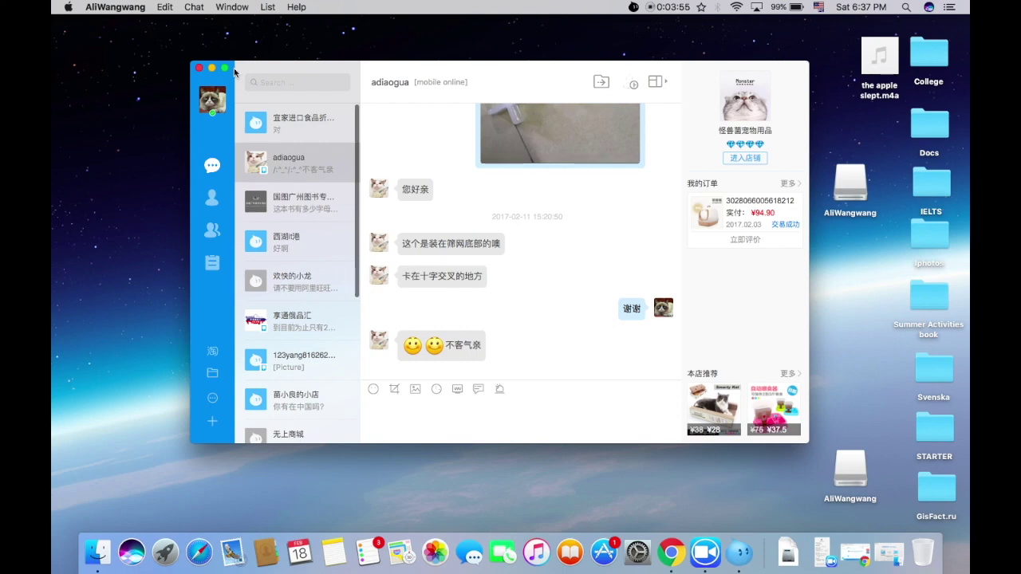
# - View the About AliWangWang version information and close its window
pyautogui.click(104, 12)
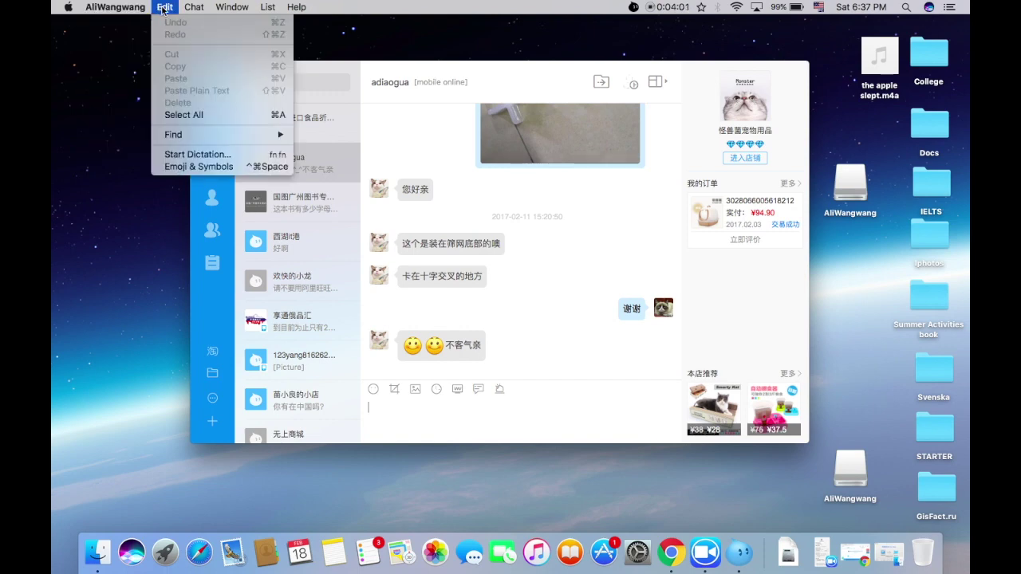
pyautogui.click(134, 20)
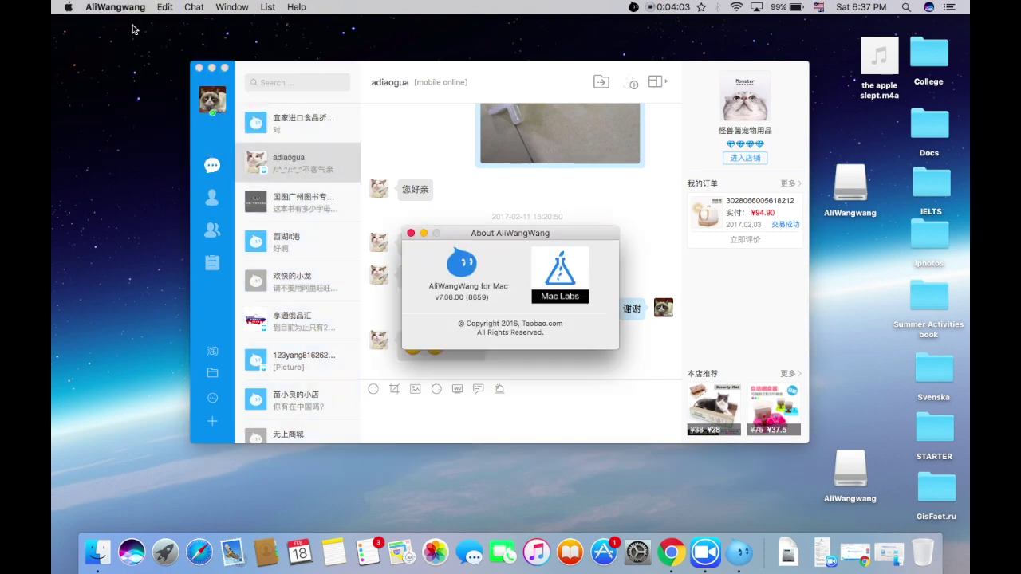
pyautogui.click(411, 234)
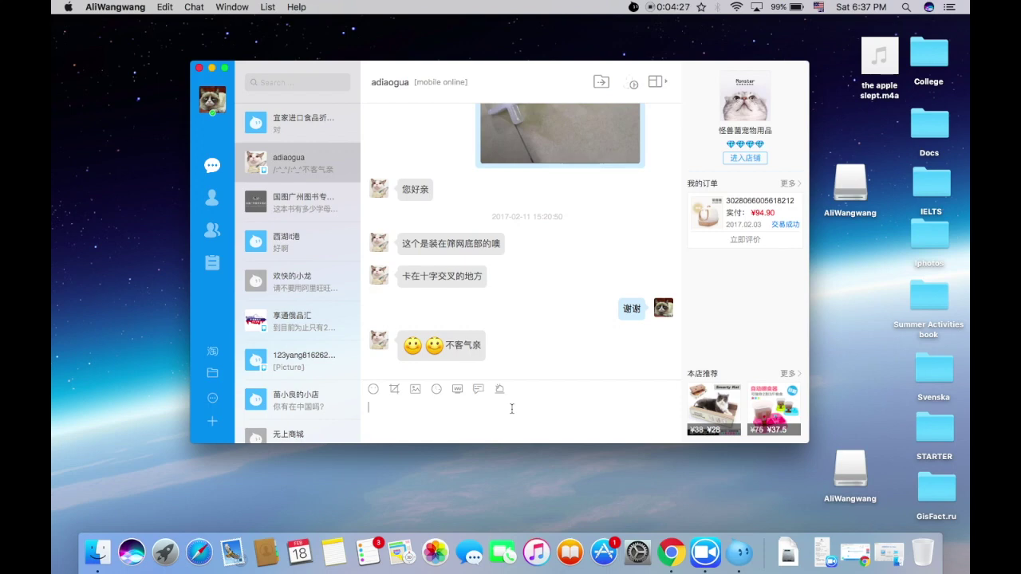
# - Check the emoticons available for the pet-supplies seller's chat and close the main AliWangwang window
pyautogui.click(373, 390)
pyautogui.click(199, 69)
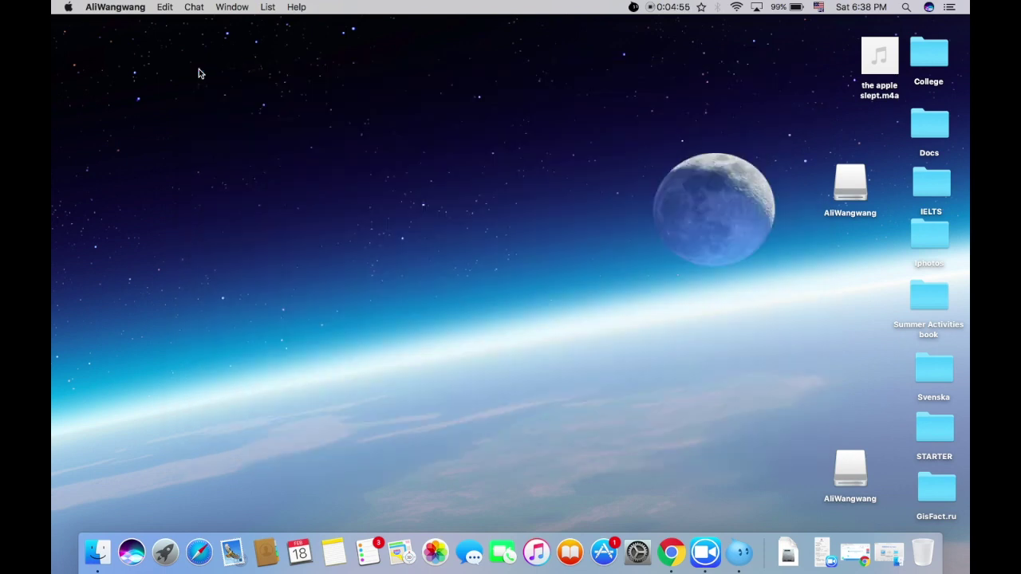
# - Try to move AliWangwang from Launchpad to the Trash
pyautogui.click(165, 552)
pyautogui.moveTo(661, 179); pyautogui.dragTo(925, 565)
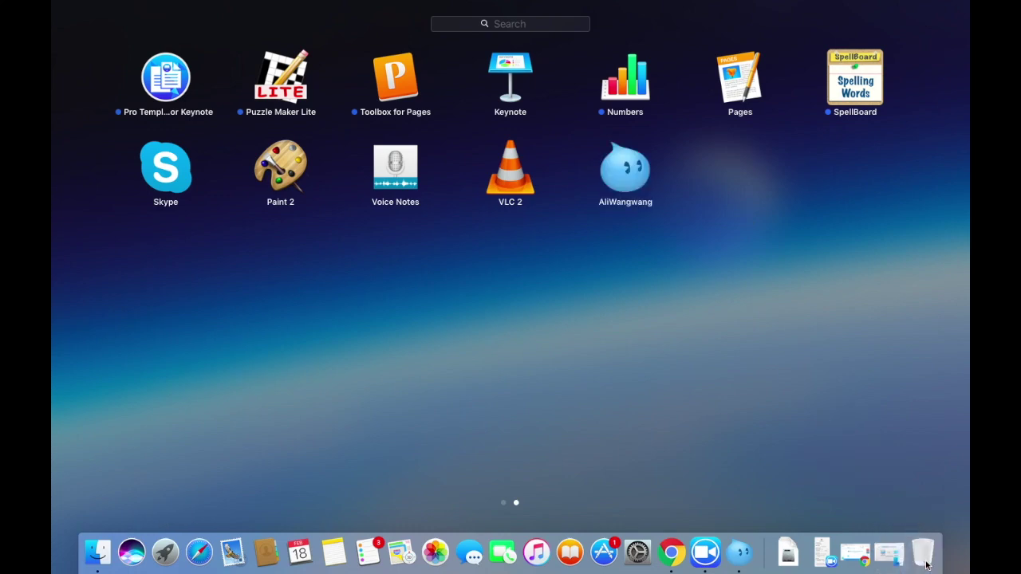
# - Switch to Finder, close the AliWangwang installer window and show the Applications folder in a new window
pyautogui.click(94, 555)
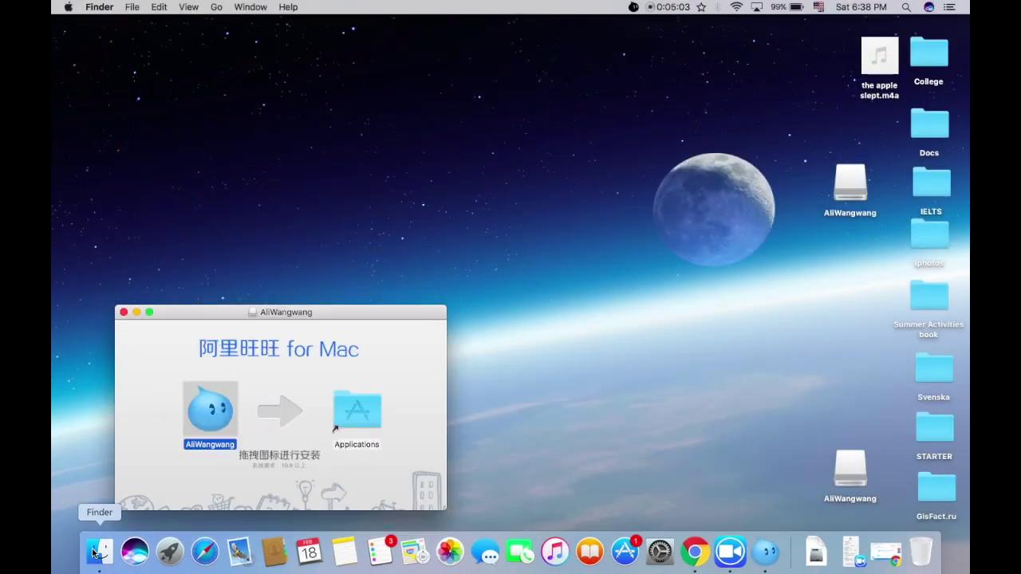
pyautogui.click(123, 312)
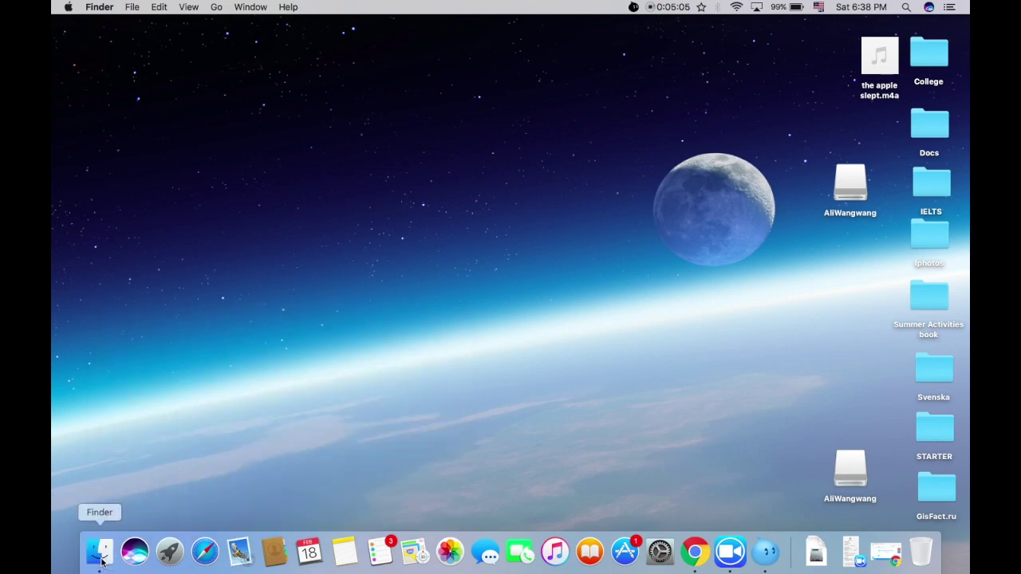
pyautogui.click(99, 552)
pyautogui.click(309, 185)
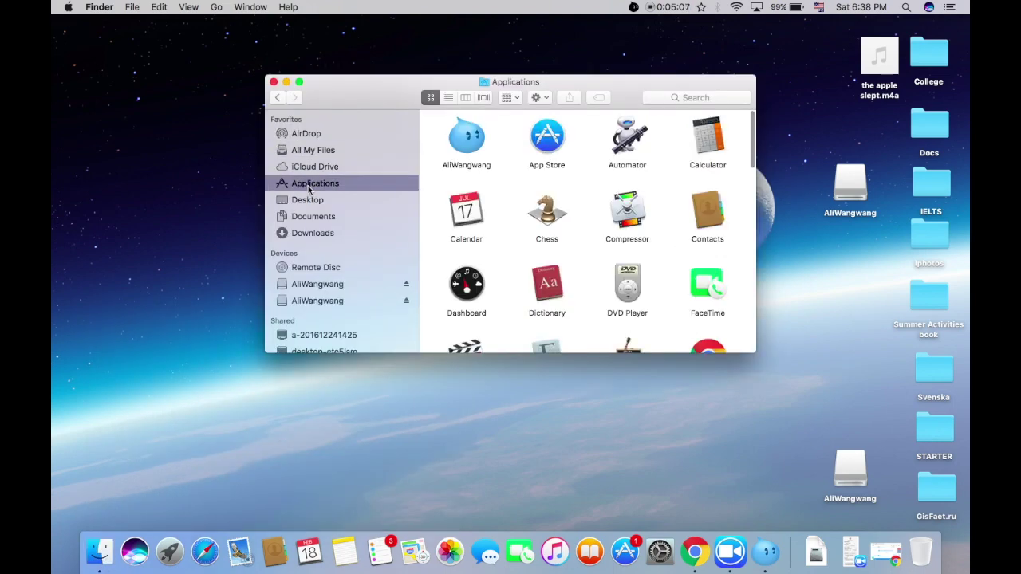
# - Try to move AliWangwang from the Applications folder to the Trash and dismiss the alert
pyautogui.moveTo(471, 136); pyautogui.dragTo(928, 537)
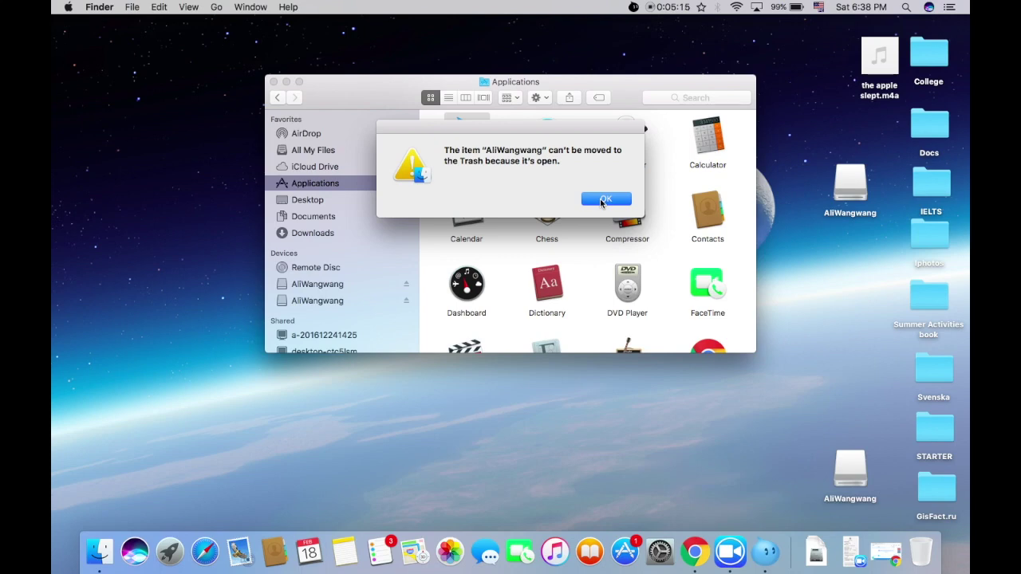
pyautogui.click(601, 201)
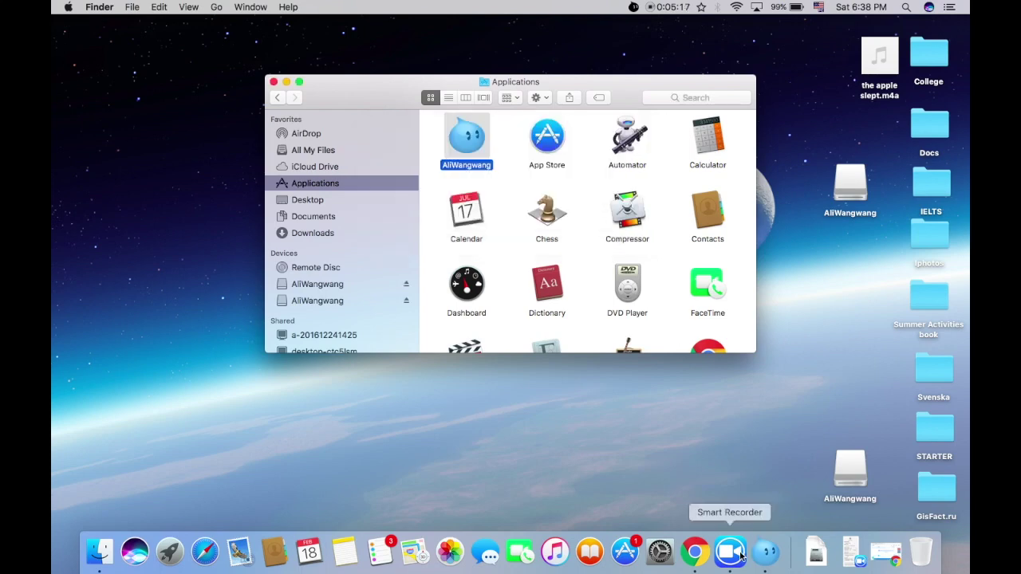